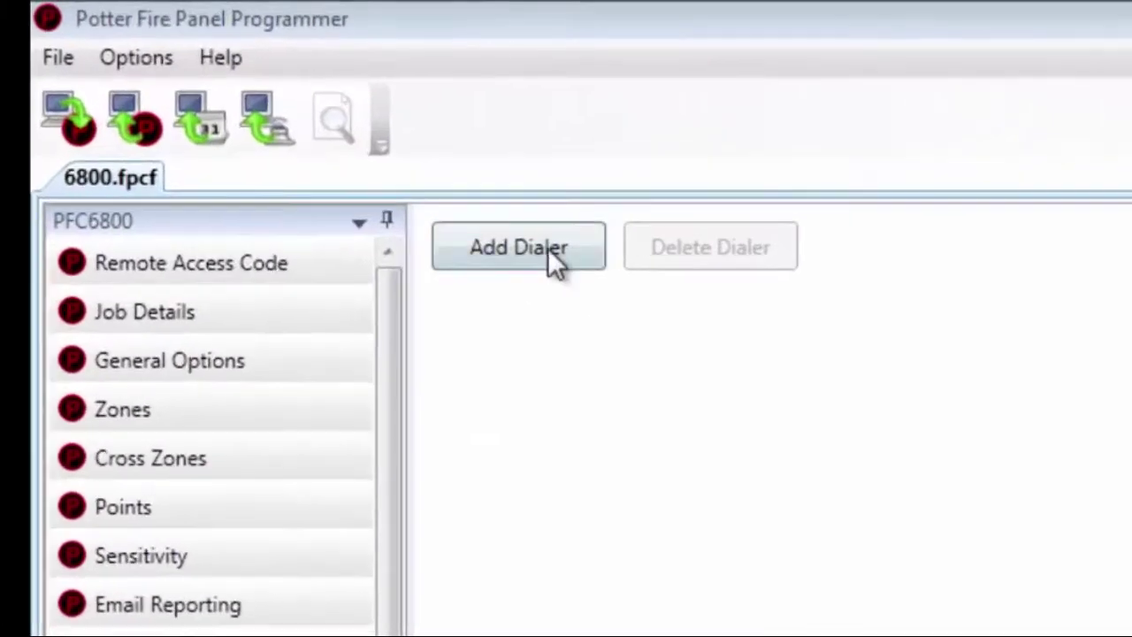
- Add Dialer 1 to the PFC6800 panel configuration
click(345, 92)
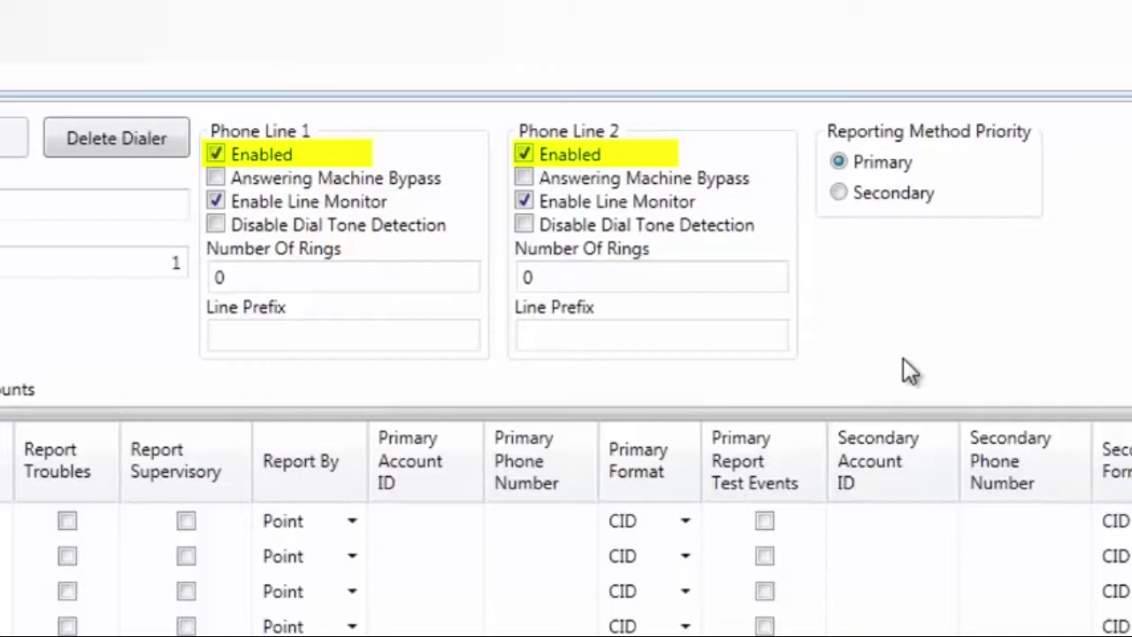
click(524, 155)
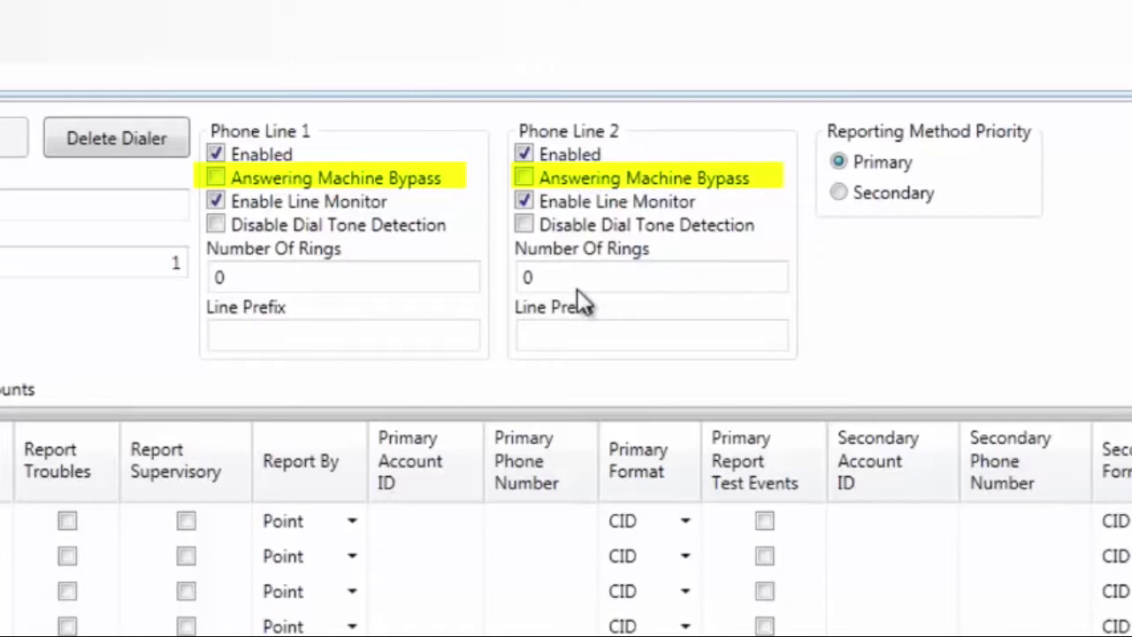
click(217, 178)
click(523, 178)
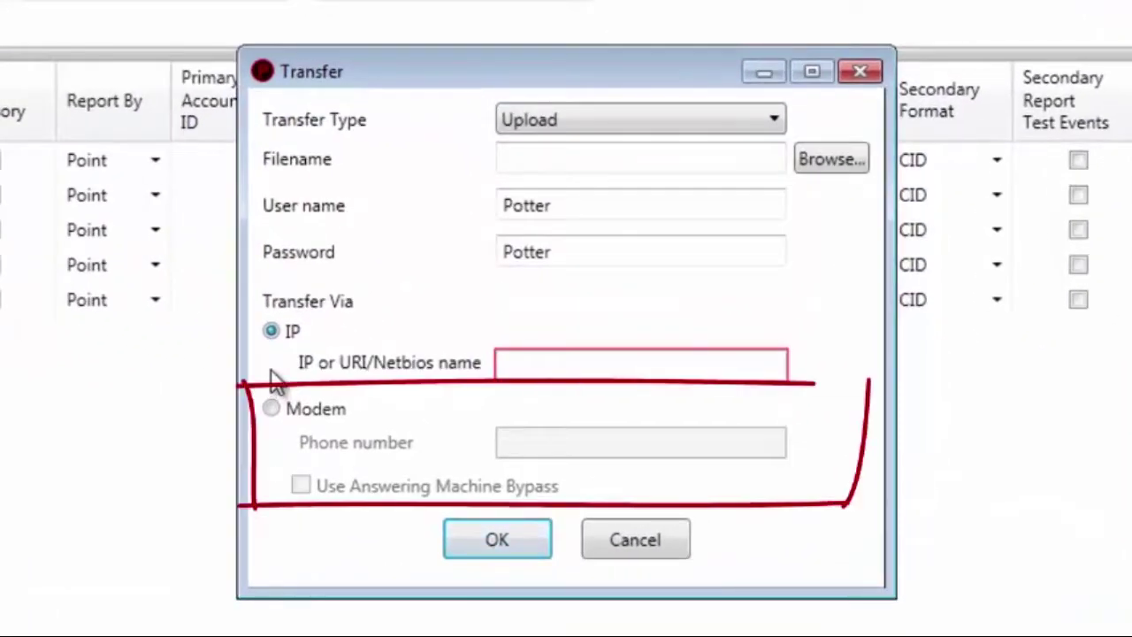
click(272, 409)
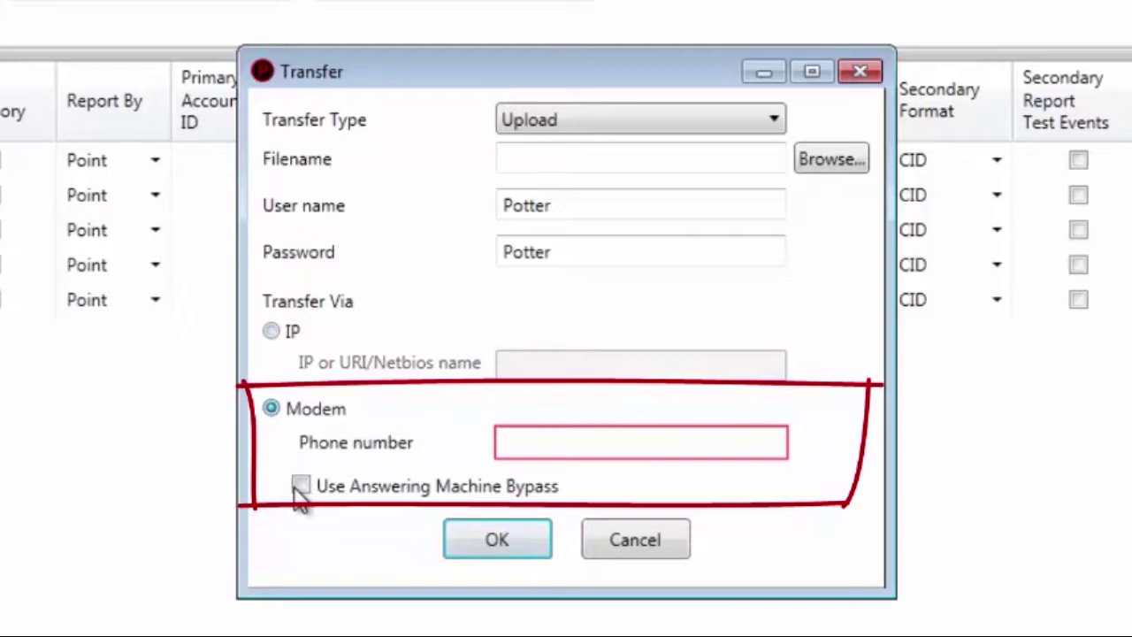
click(302, 489)
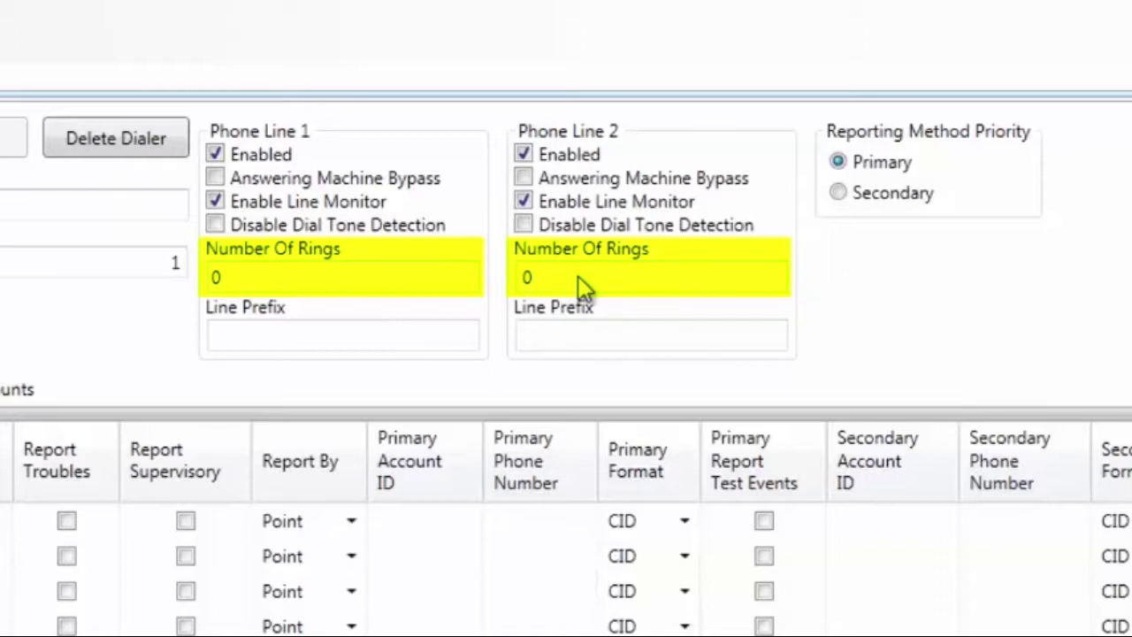
- Set Phone Line 2's Number Of Rings to 2 and its Line Prefix to 9,
drag(561, 280, 523, 285)
text(2)
click(620, 337)
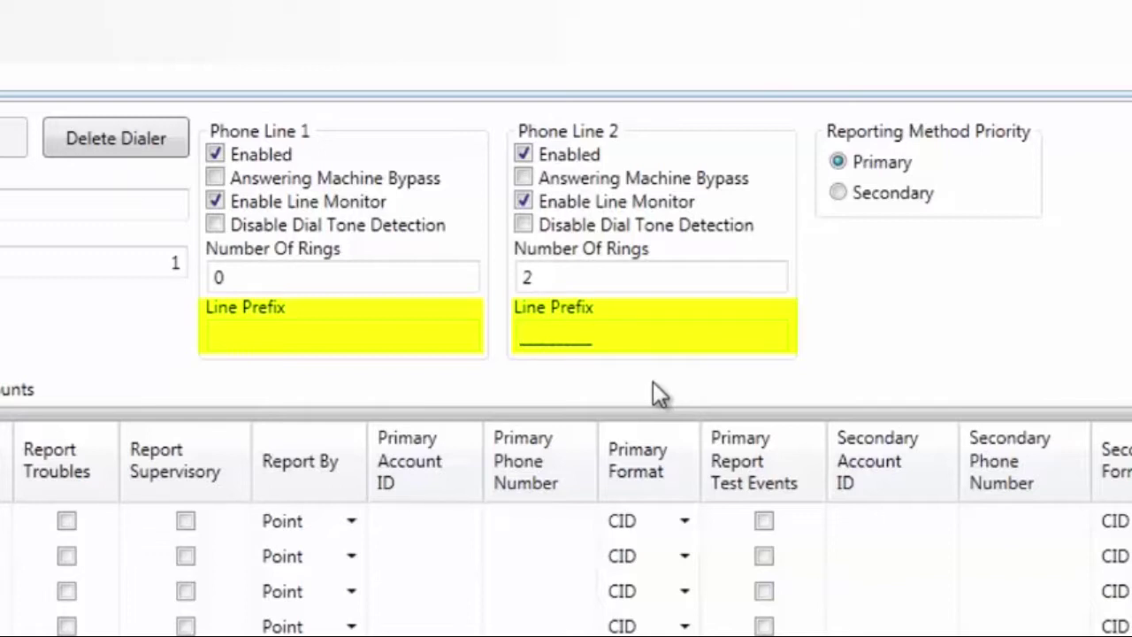
text(9,)
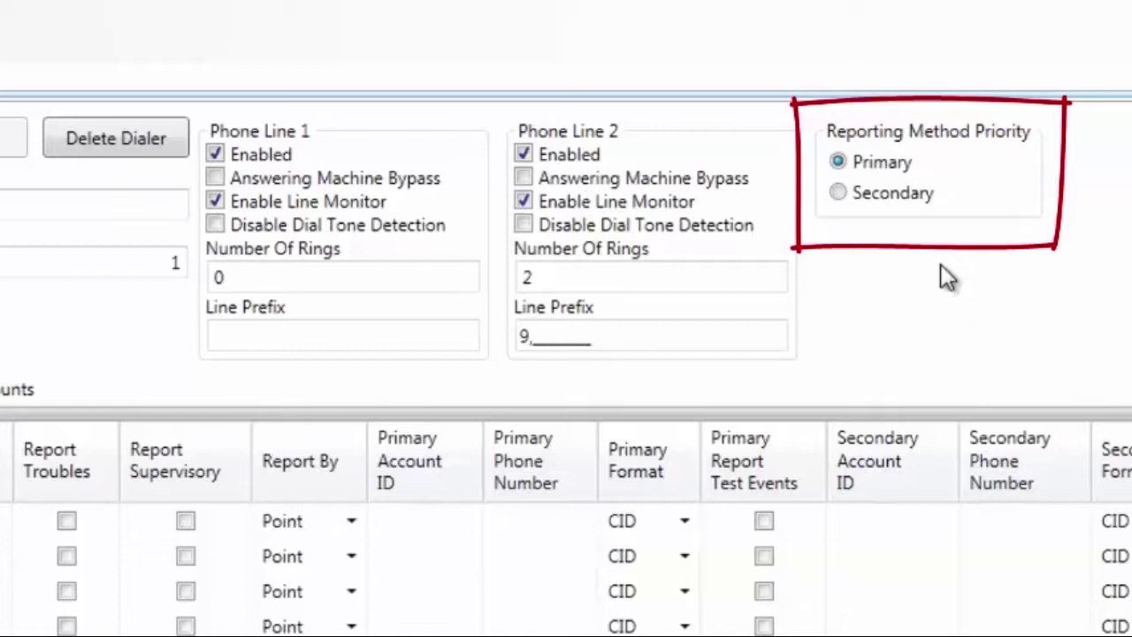
click(839, 194)
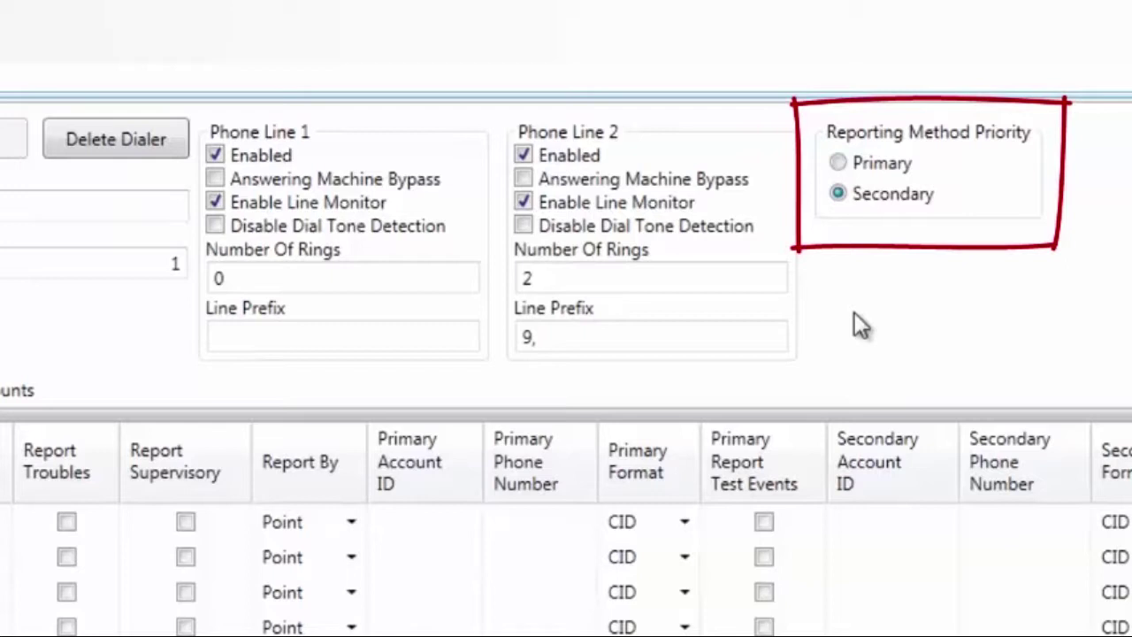
click(839, 163)
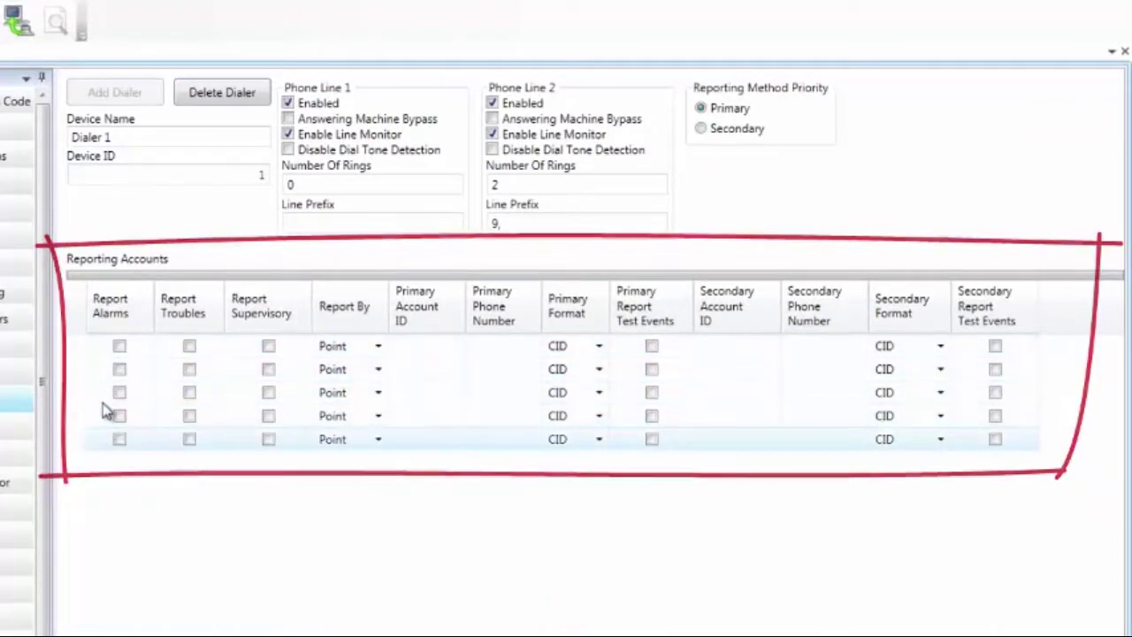
- Check Report Alarms, Report Troubles and Report Supervisory for reporting account 1
click(120, 347)
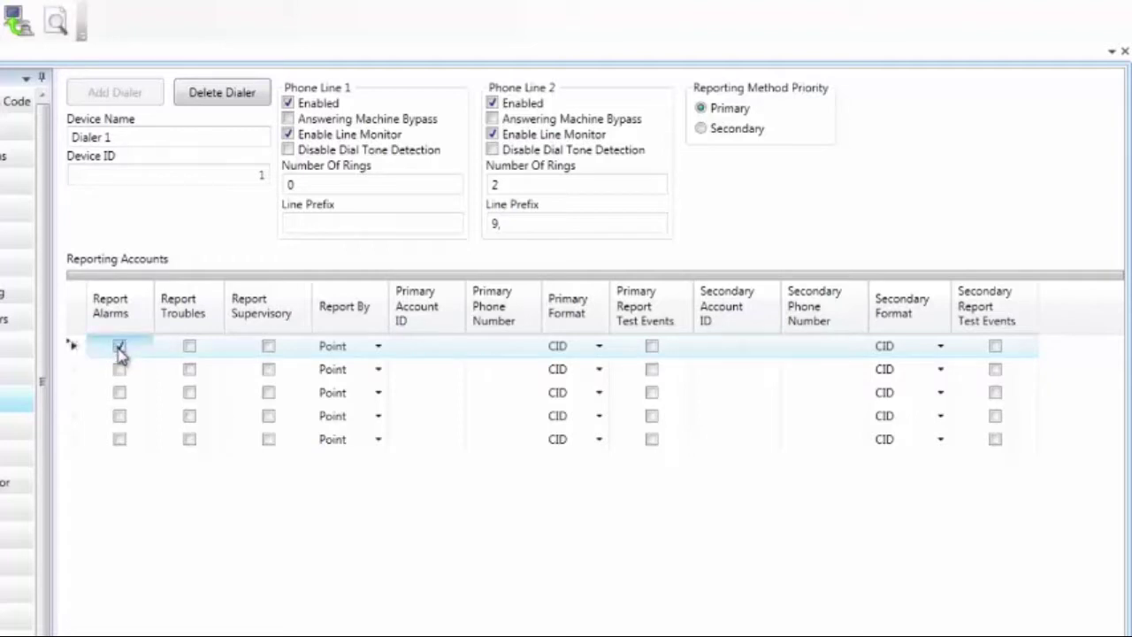
click(190, 347)
click(268, 347)
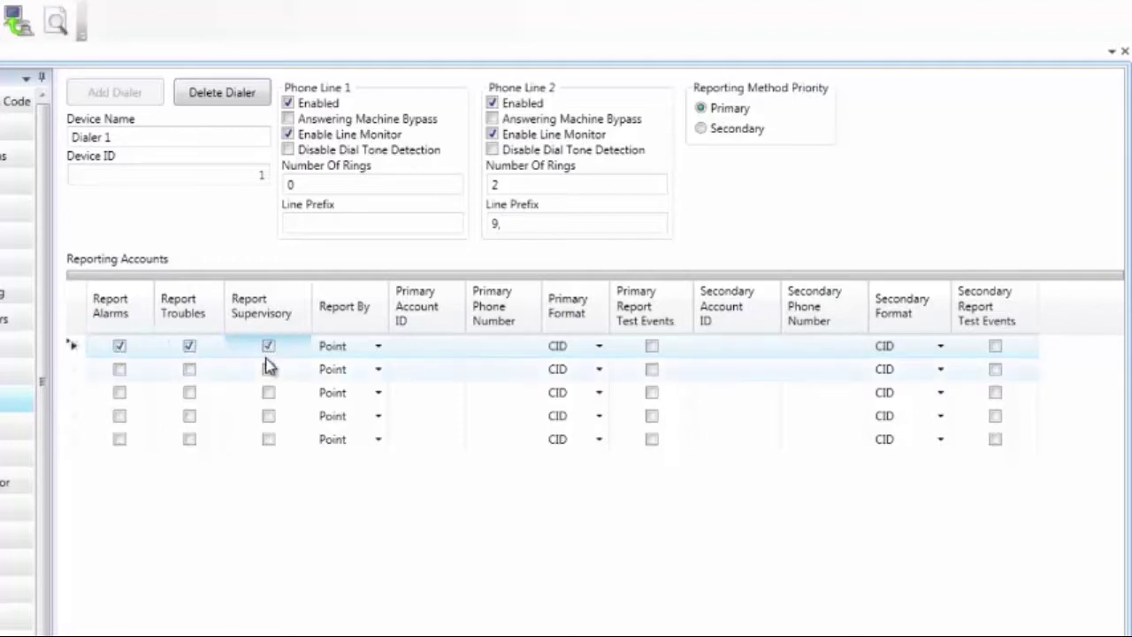
click(378, 346)
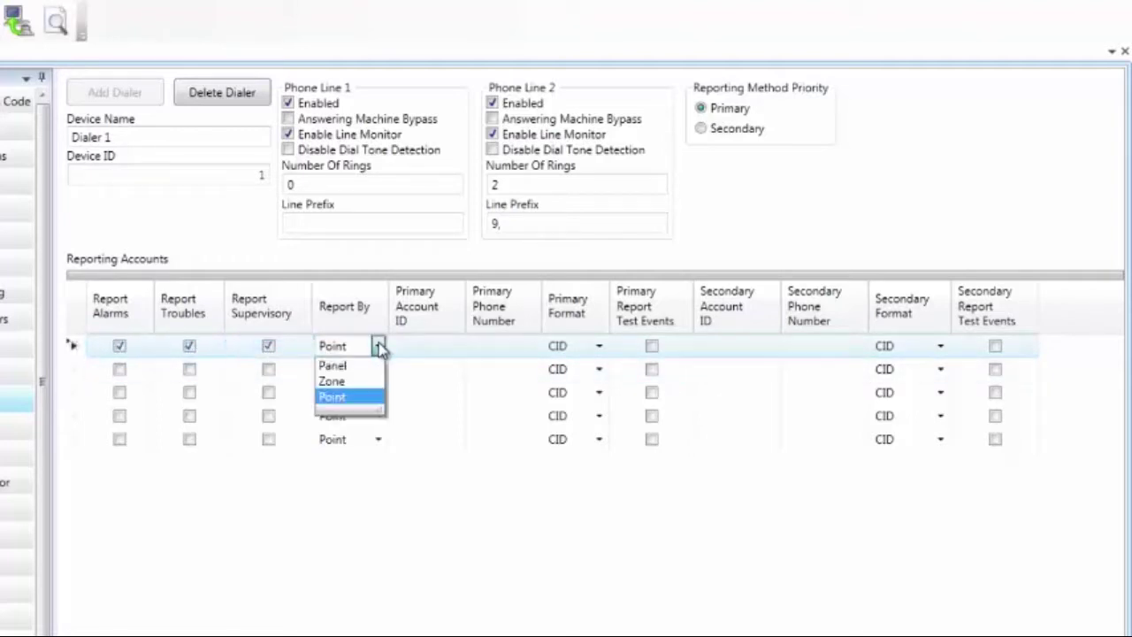
- Keep account 1 reporting by Point, with CID primary format and primary test events enabled
click(361, 397)
key(Tab)
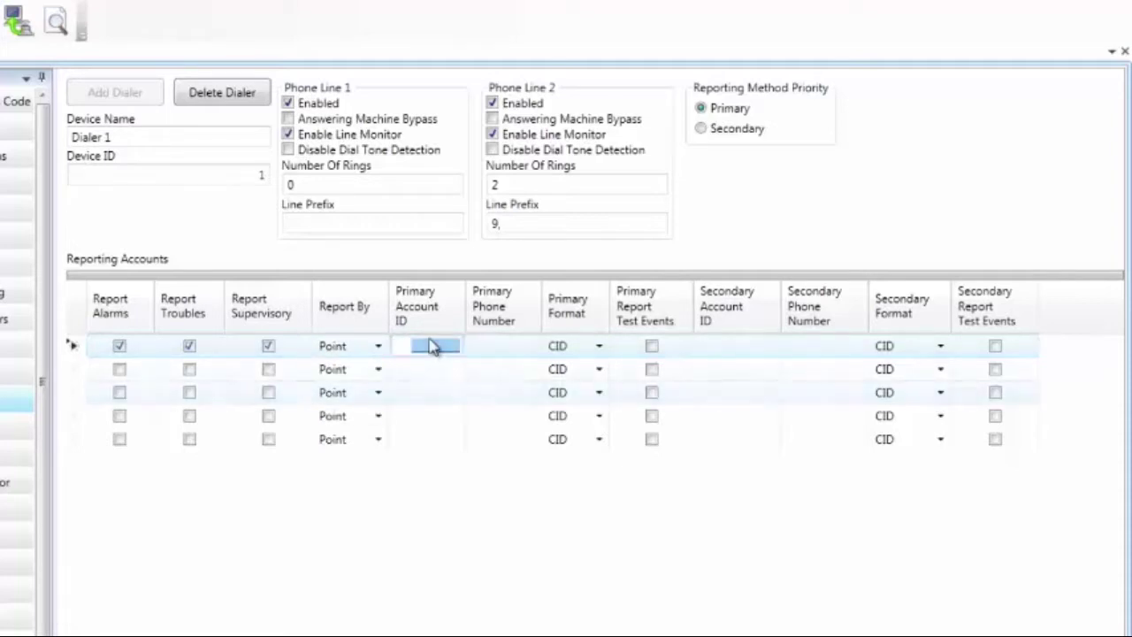
click(511, 350)
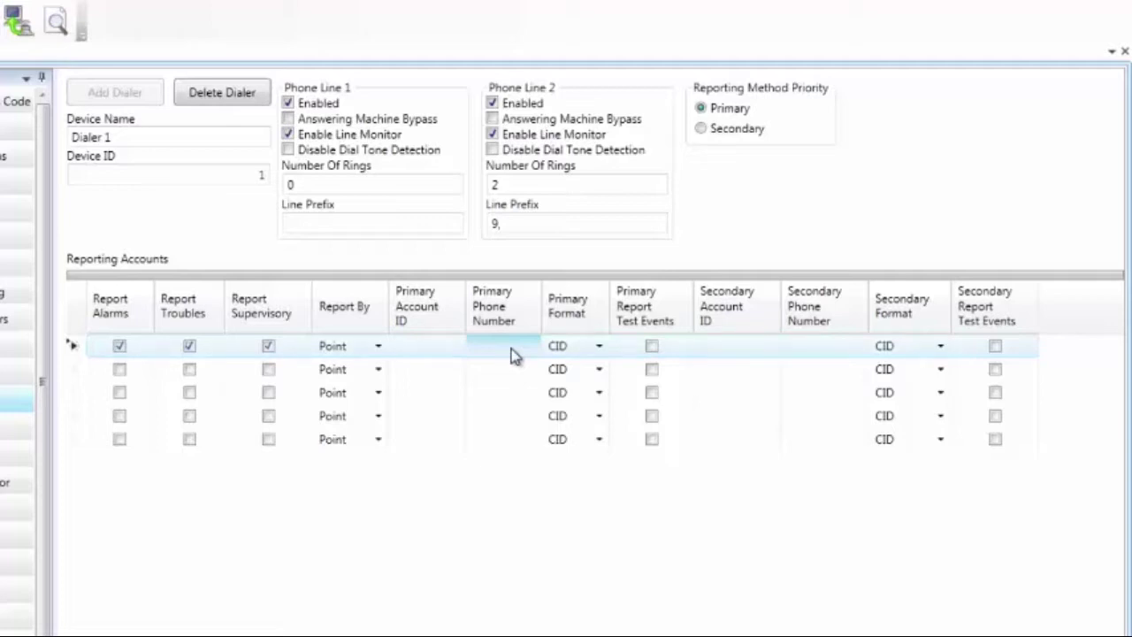
click(598, 346)
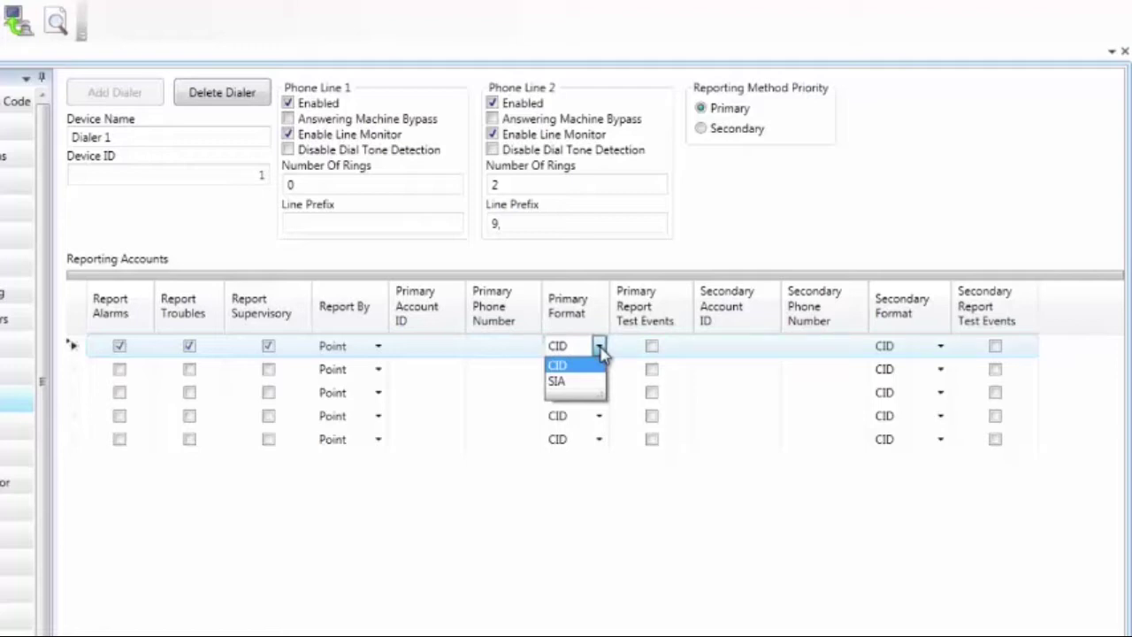
click(601, 363)
click(652, 348)
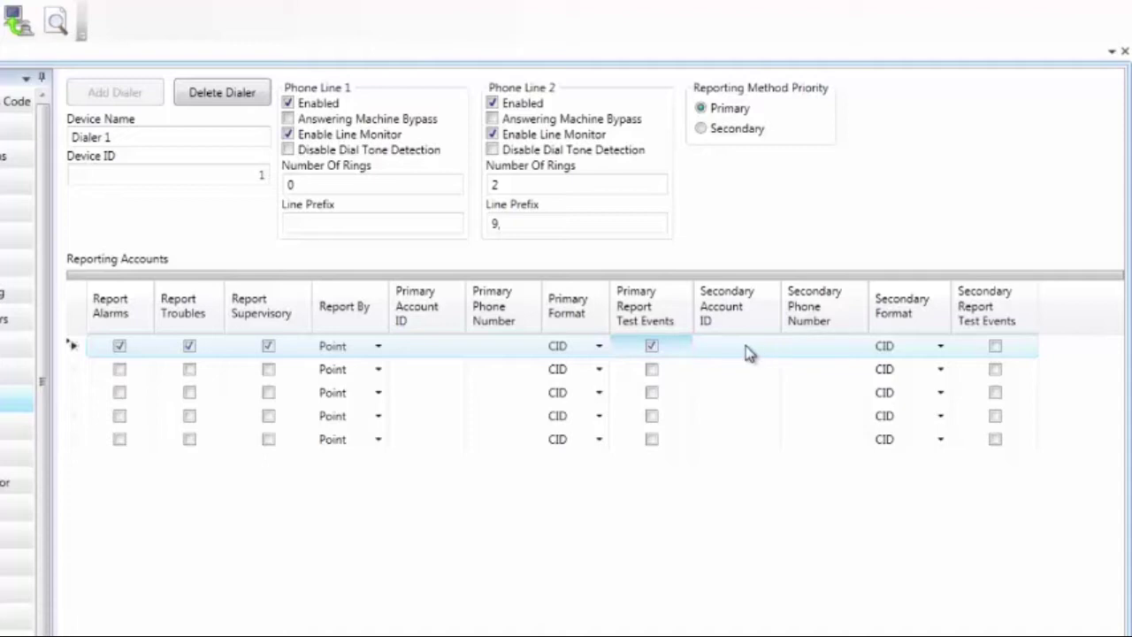
- Keep CID as account 1's secondary format and enable secondary test-event reporting
click(817, 352)
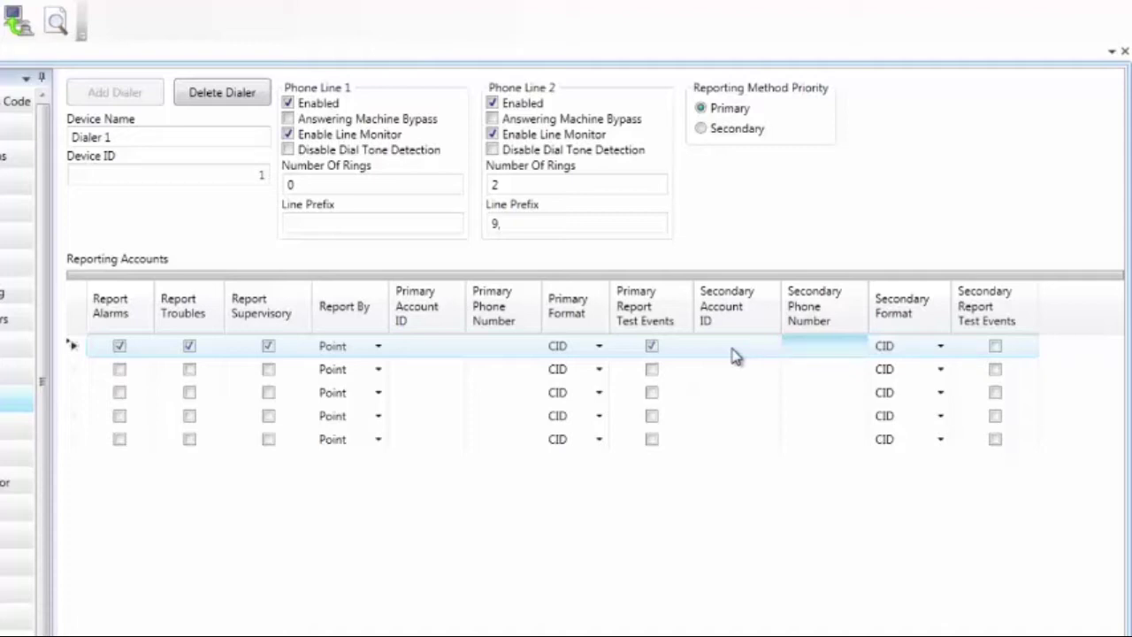
click(941, 346)
click(940, 349)
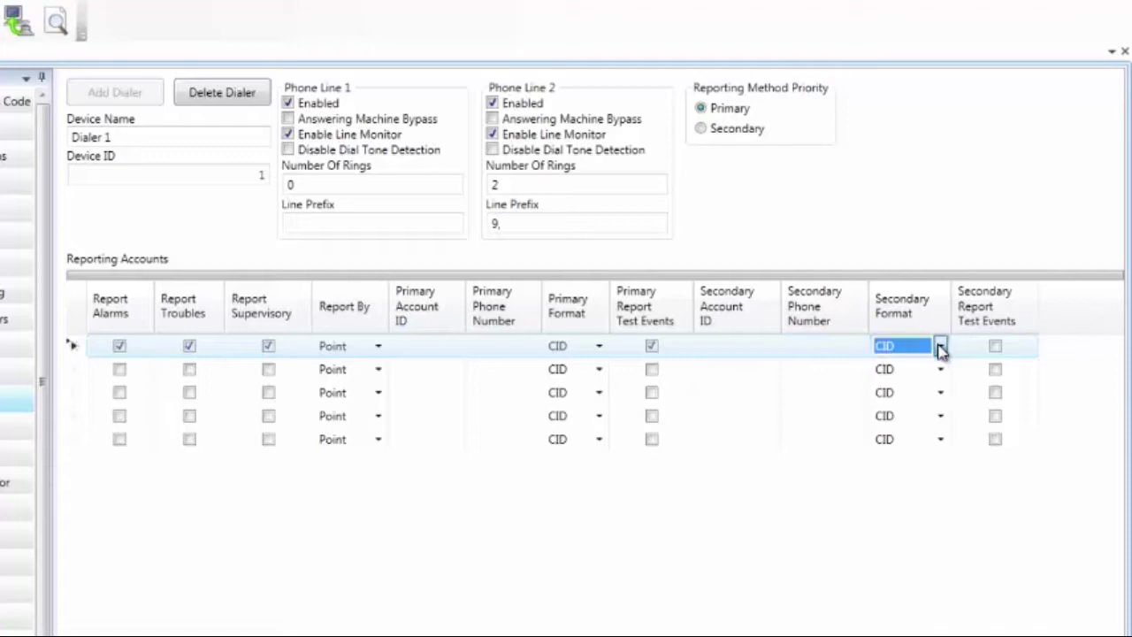
click(996, 346)
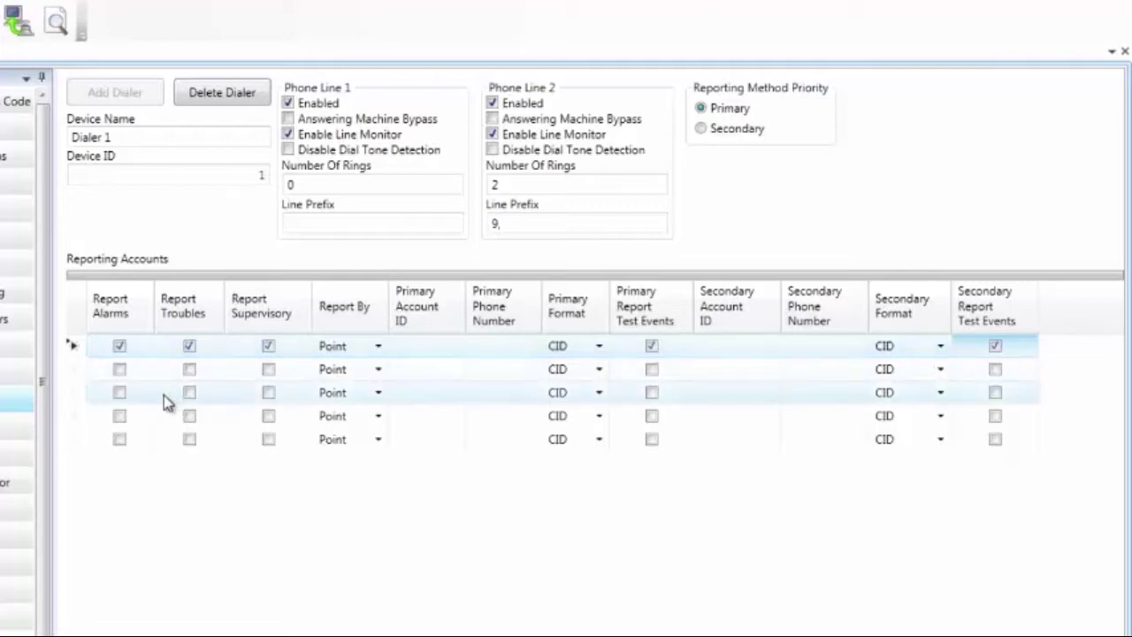
- Check Report Alarms for reporting account 2 and keep it reporting by Point
click(120, 372)
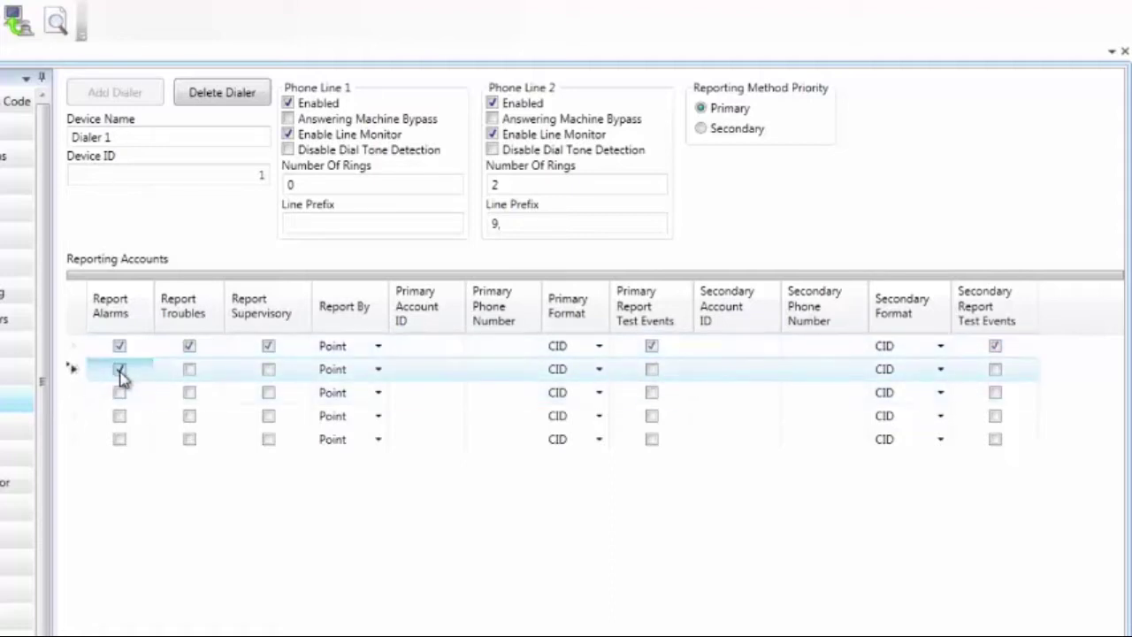
click(379, 372)
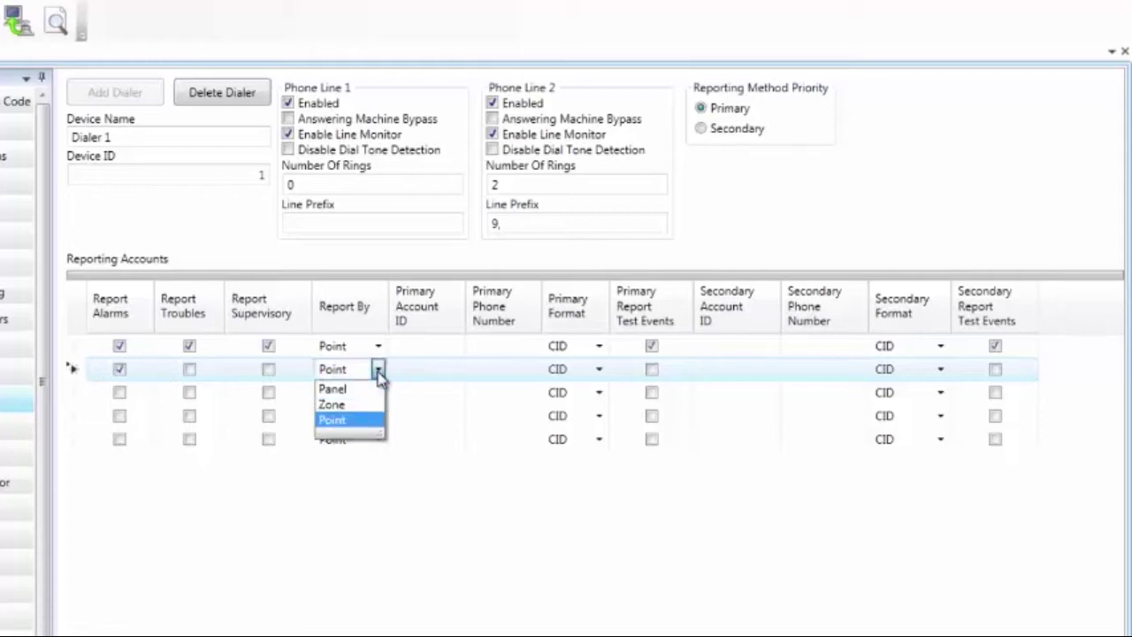
click(378, 376)
click(445, 380)
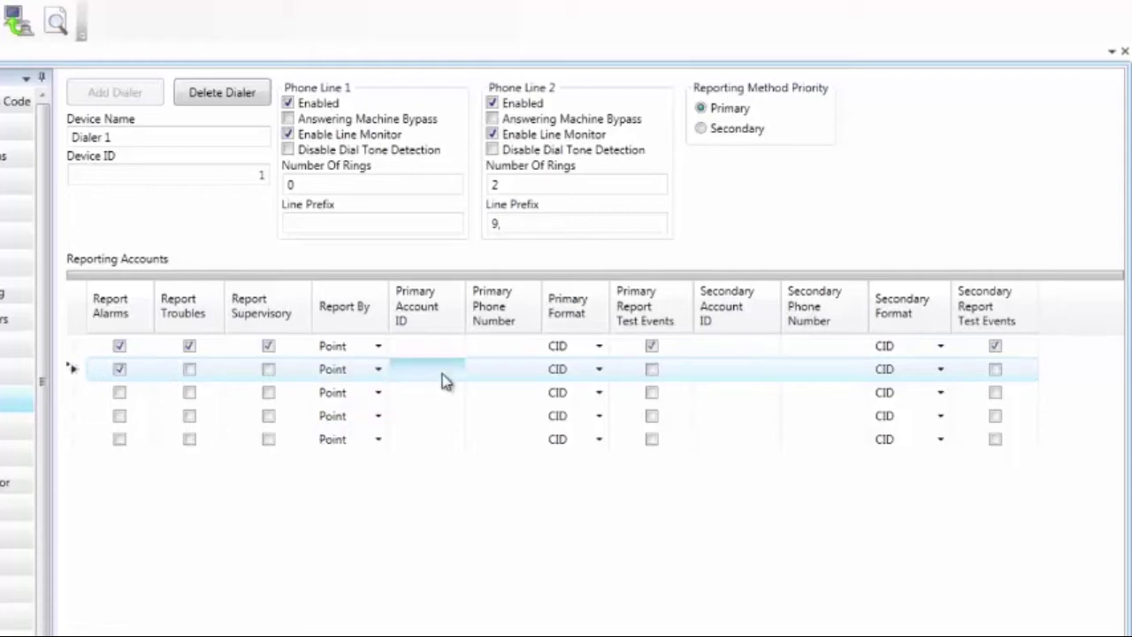
click(496, 380)
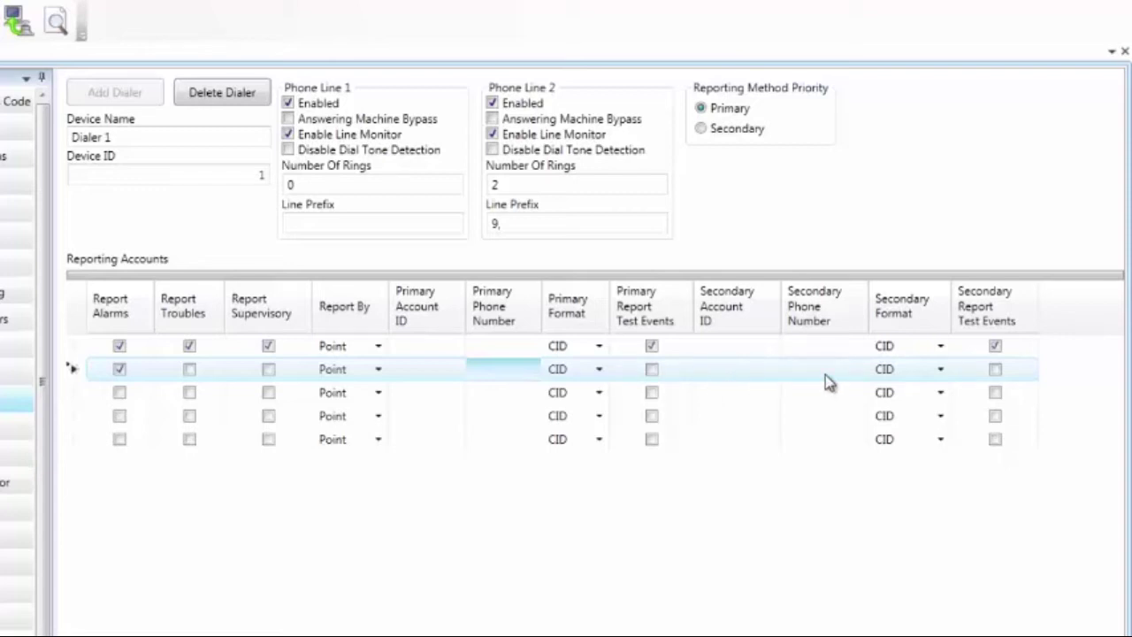
click(122, 369)
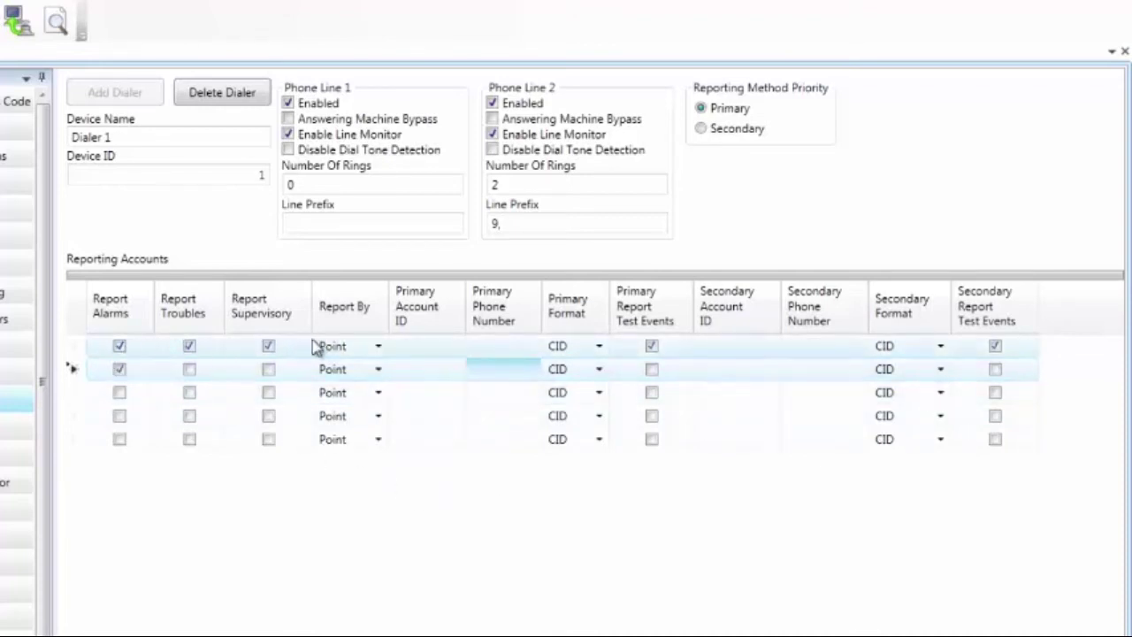